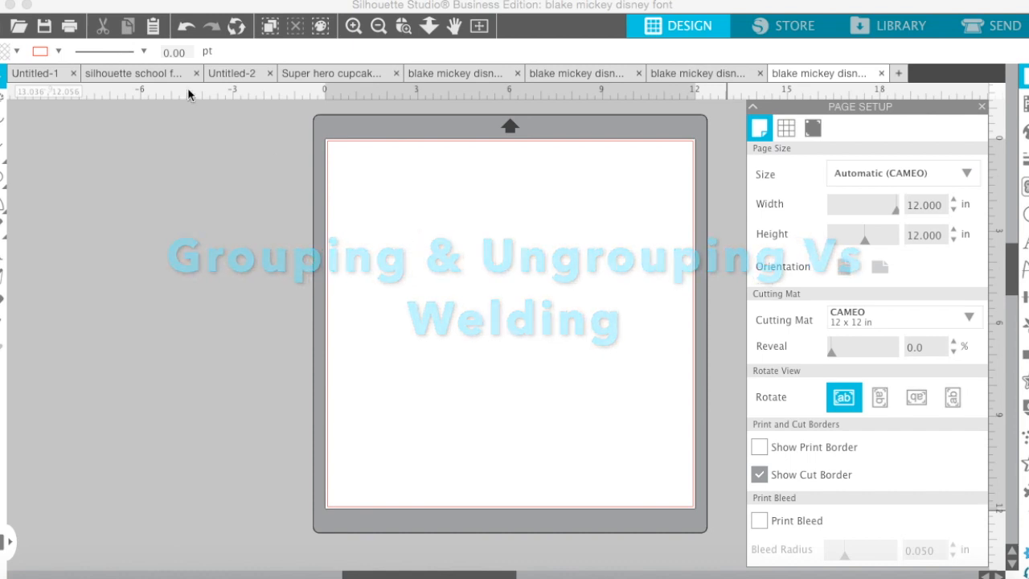
# Draw a wide ellipse and a circle below it, moved up to overlap the ellipse
pyautogui.click(4, 177)
pyautogui.click(70, 177)
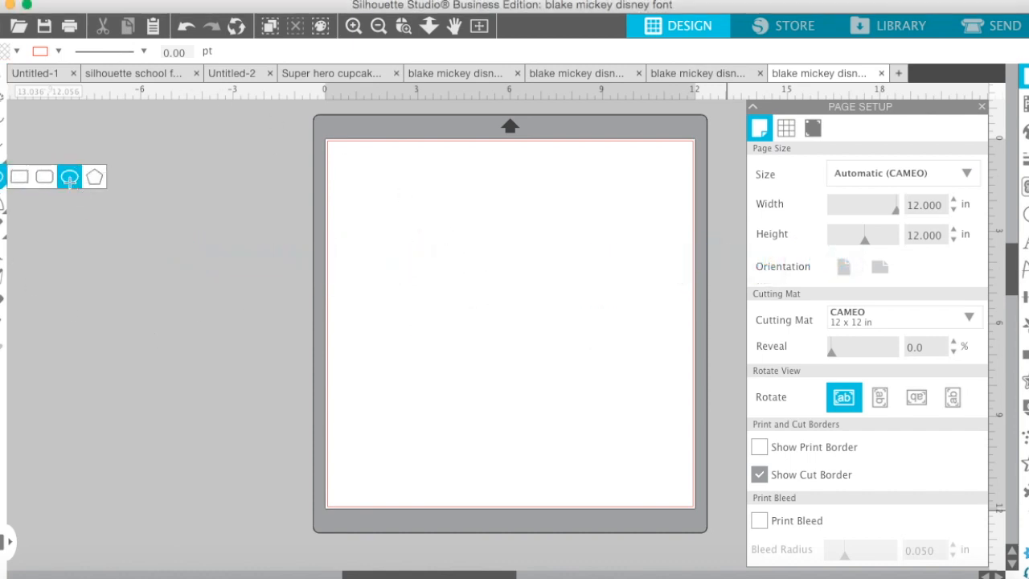
pyautogui.moveTo(537, 278); pyautogui.dragTo(684, 313)
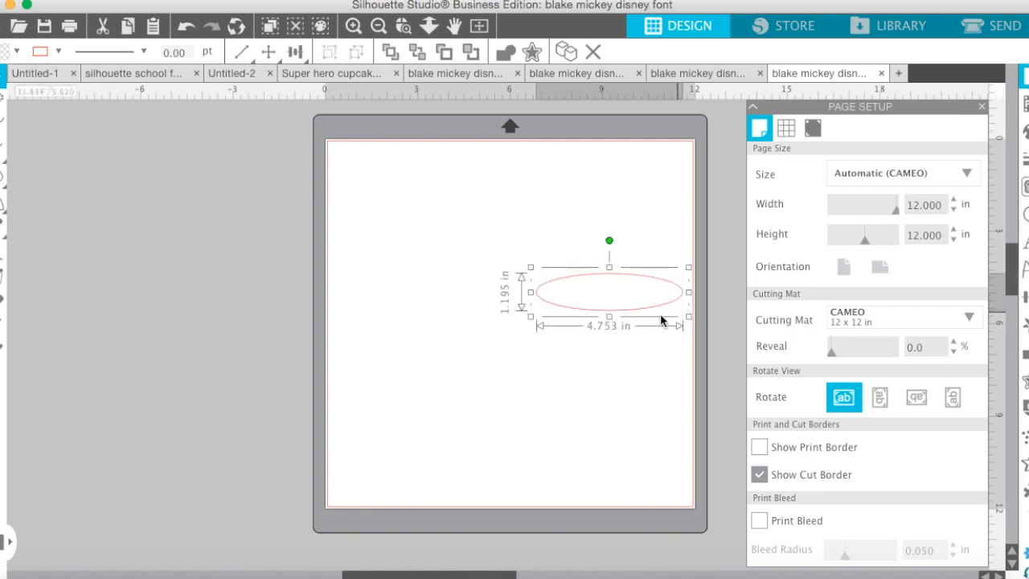
pyautogui.click(4, 177)
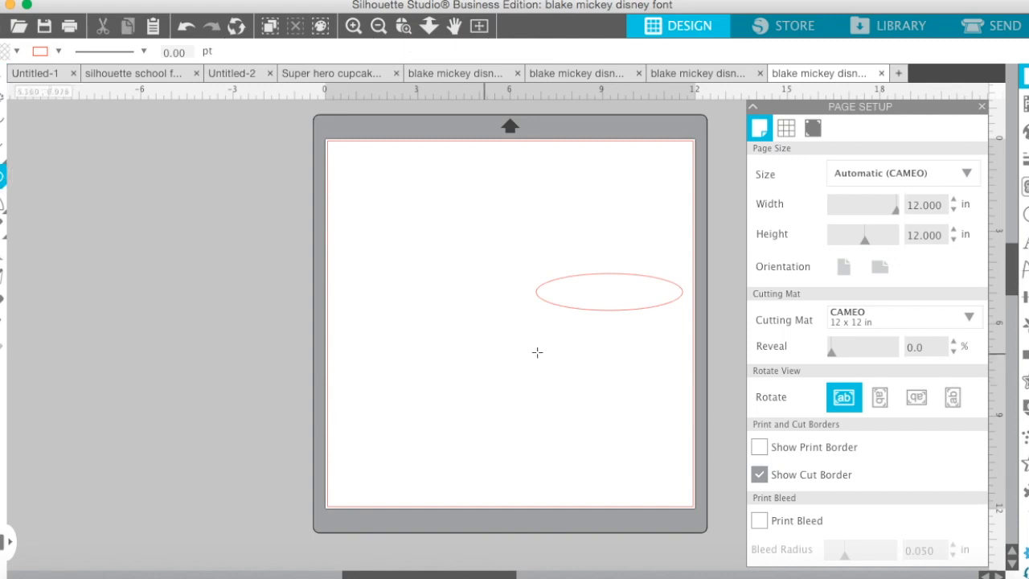
pyautogui.moveTo(585, 321)
pyautogui.mouseDown()
pyautogui.moveTo(649, 399)
pyautogui.moveTo(665, 401)
pyautogui.mouseUp()
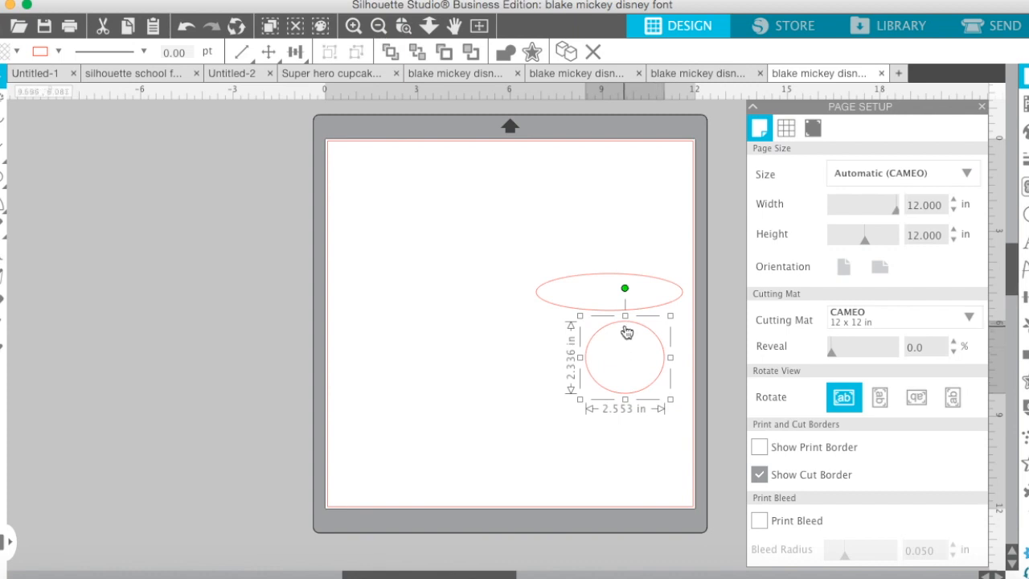
pyautogui.moveTo(627, 332); pyautogui.dragTo(612, 308)
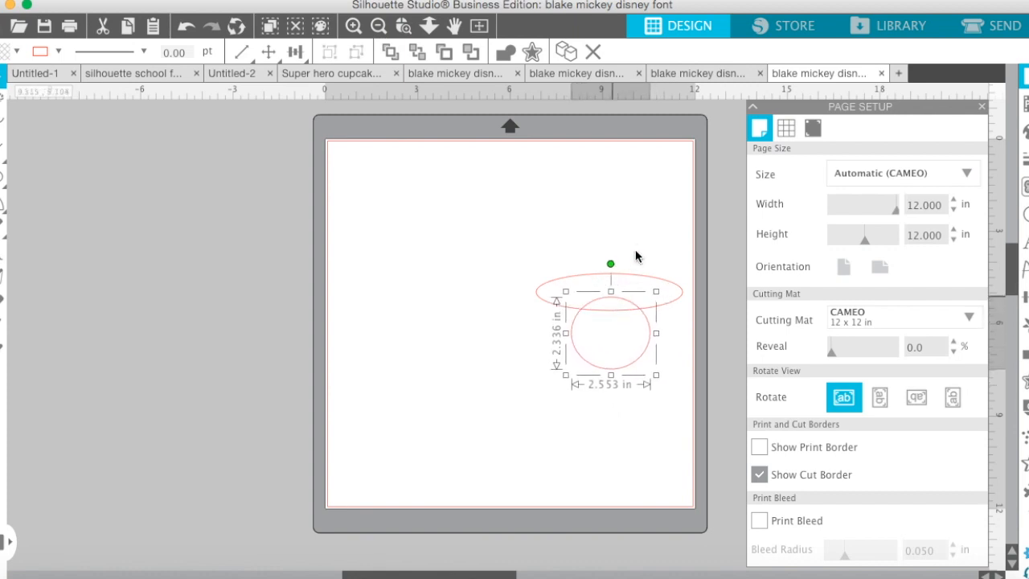
# Weld the ellipse and circle into one outline, then delete the welded shape
pyautogui.moveTo(646, 239); pyautogui.dragTo(475, 459)
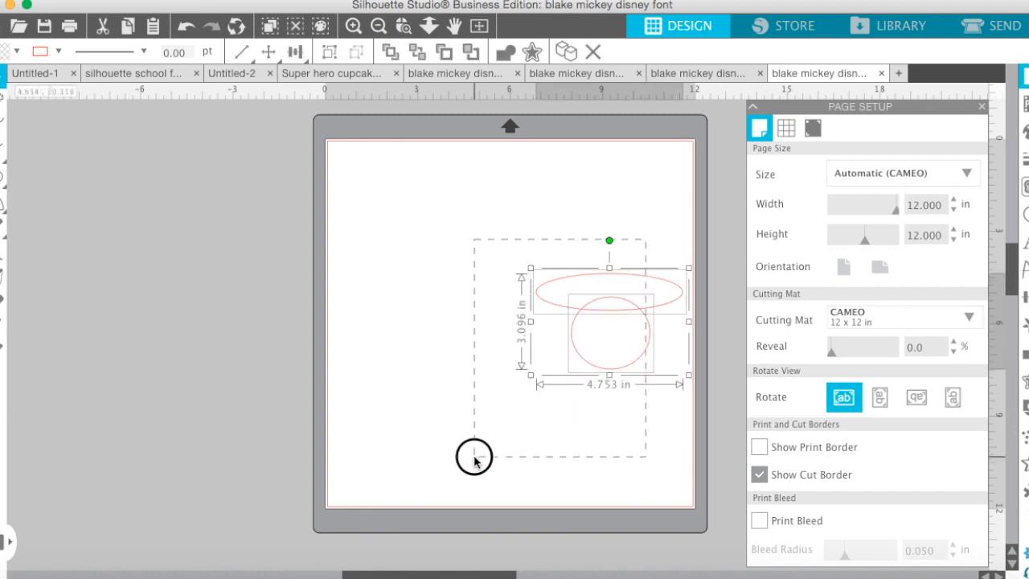
pyautogui.click(506, 52)
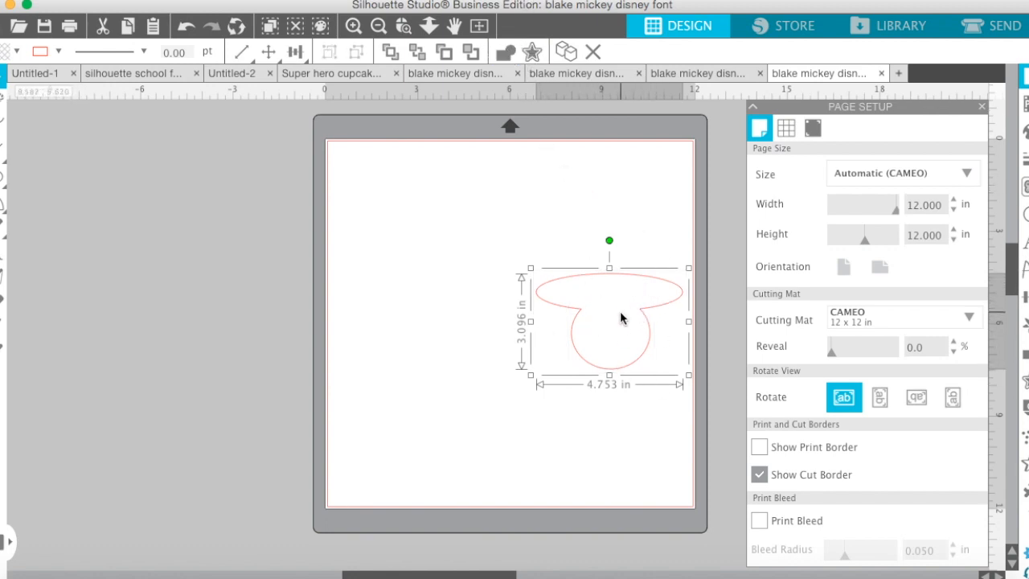
pyautogui.press('Delete')
# Draw an ellipse near the mat centre and a second ellipse above it
pyautogui.click(4, 178)
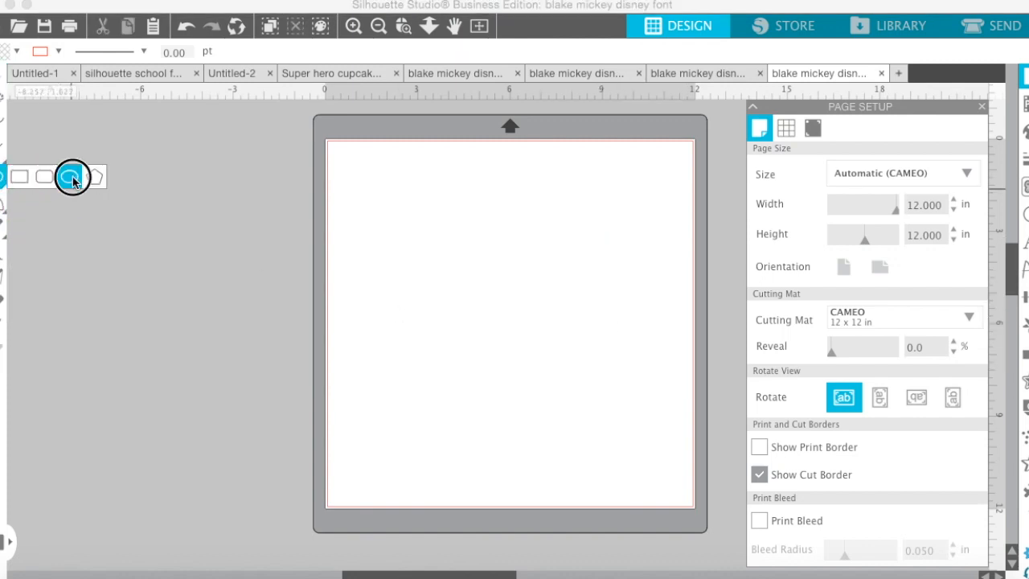
pyautogui.click(94, 176)
pyautogui.moveTo(491, 307); pyautogui.dragTo(575, 351)
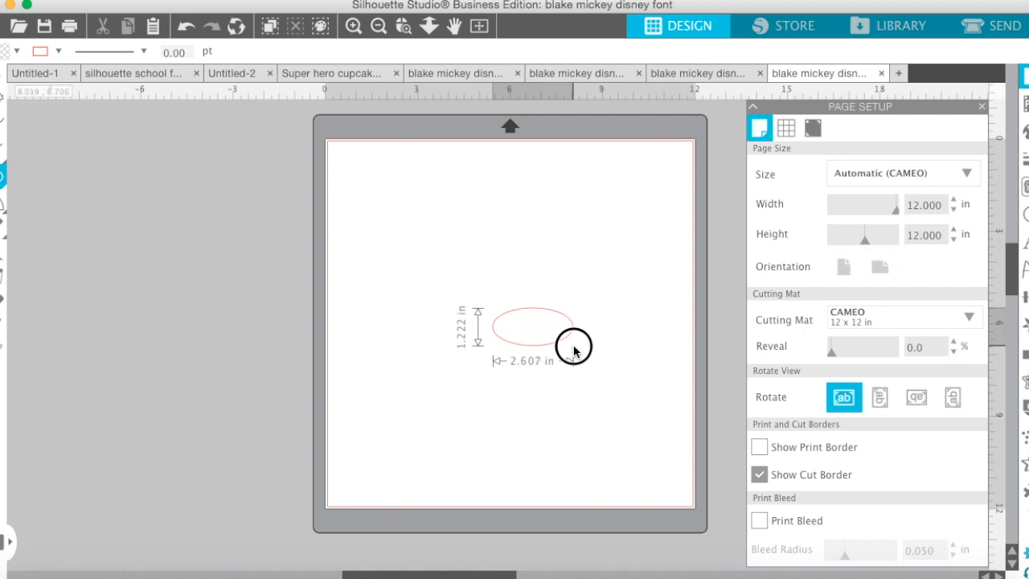
pyautogui.click(4, 178)
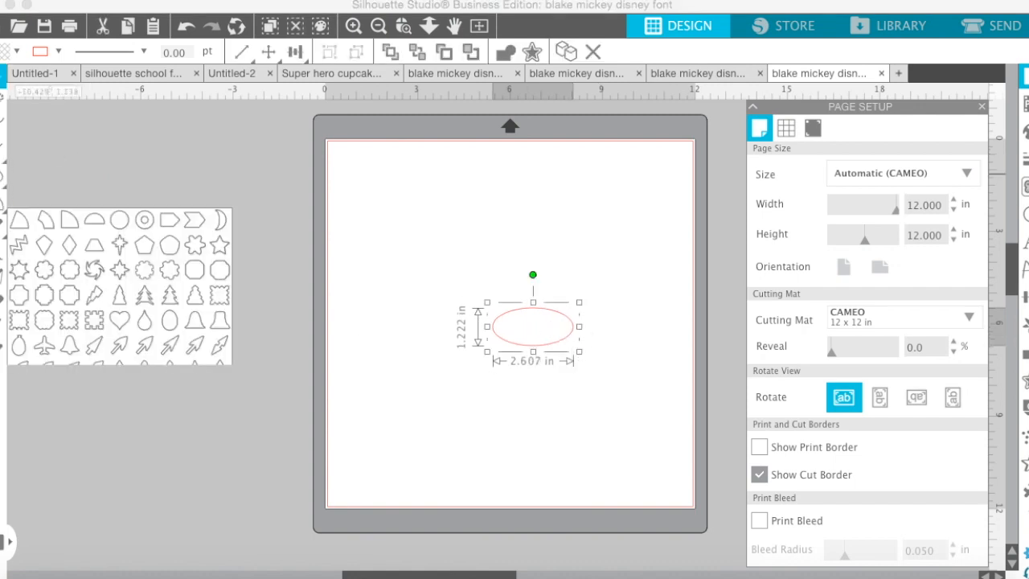
pyautogui.click(4, 178)
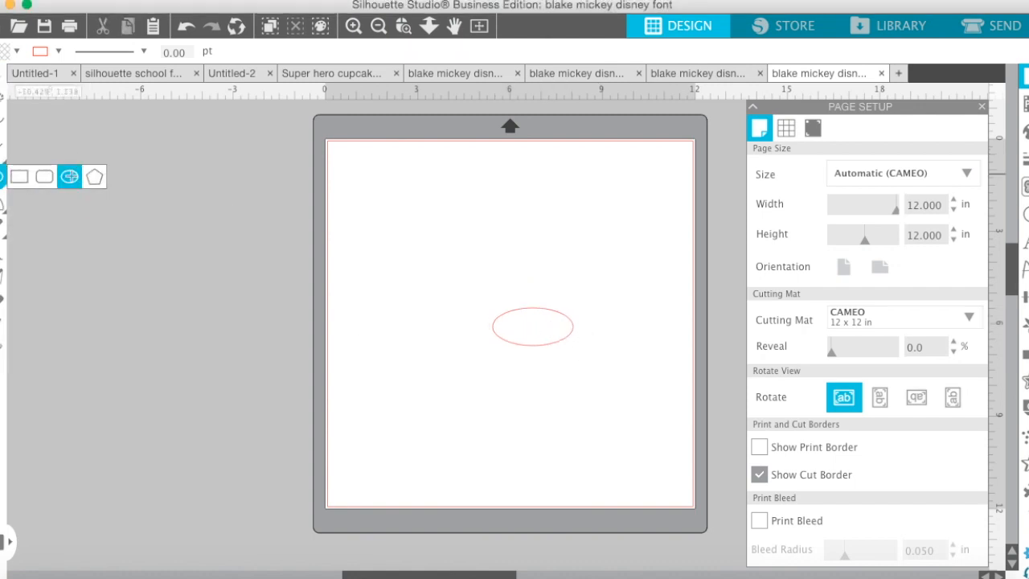
pyautogui.click(69, 177)
pyautogui.moveTo(524, 306)
pyautogui.mouseDown()
pyautogui.moveTo(595, 276)
pyautogui.moveTo(605, 251)
pyautogui.mouseUp()
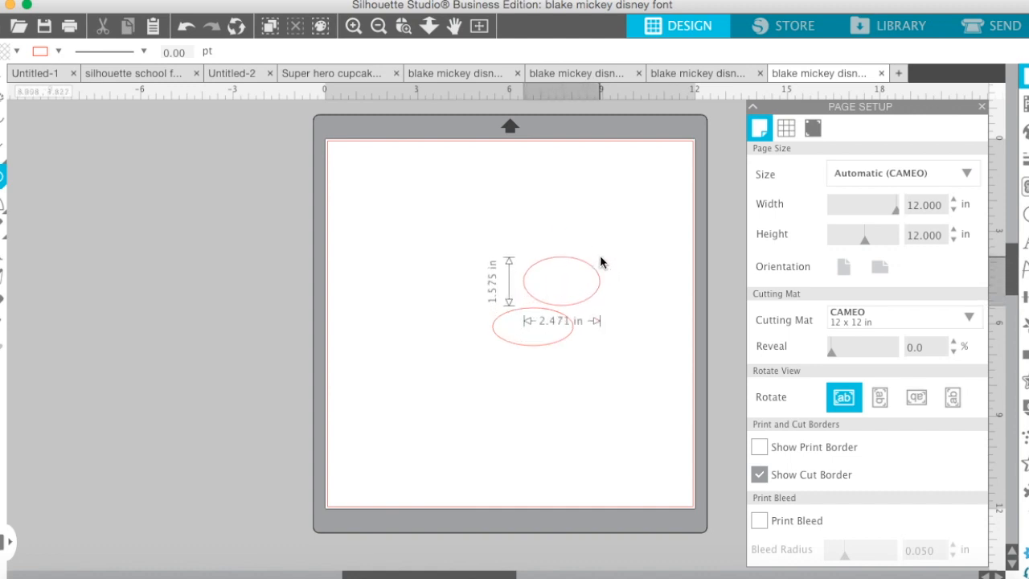
# Move the upper ellipse down so it overlaps the lower one
pyautogui.click(572, 301)
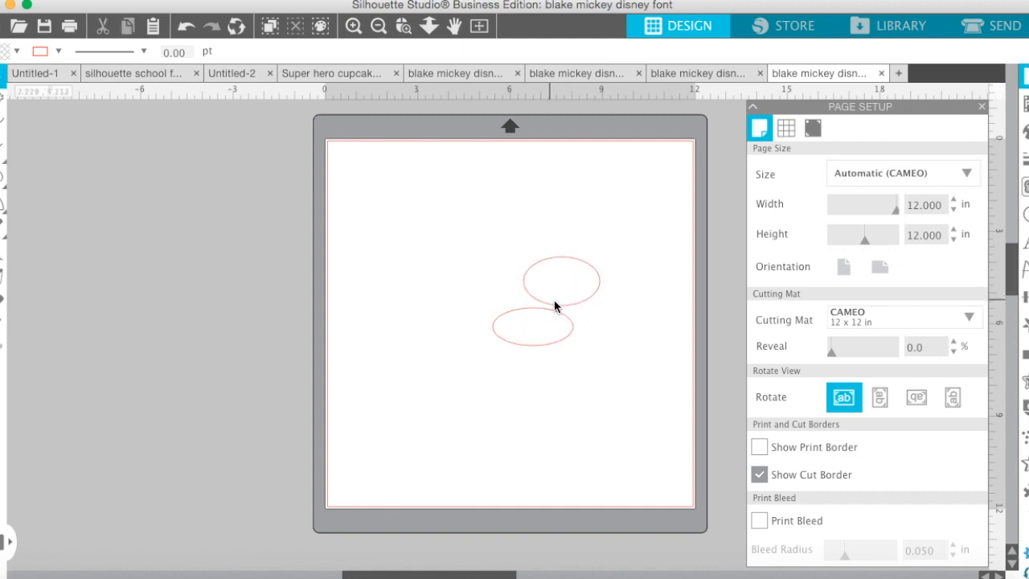
pyautogui.click(565, 307)
pyautogui.click(538, 295)
pyautogui.click(558, 295)
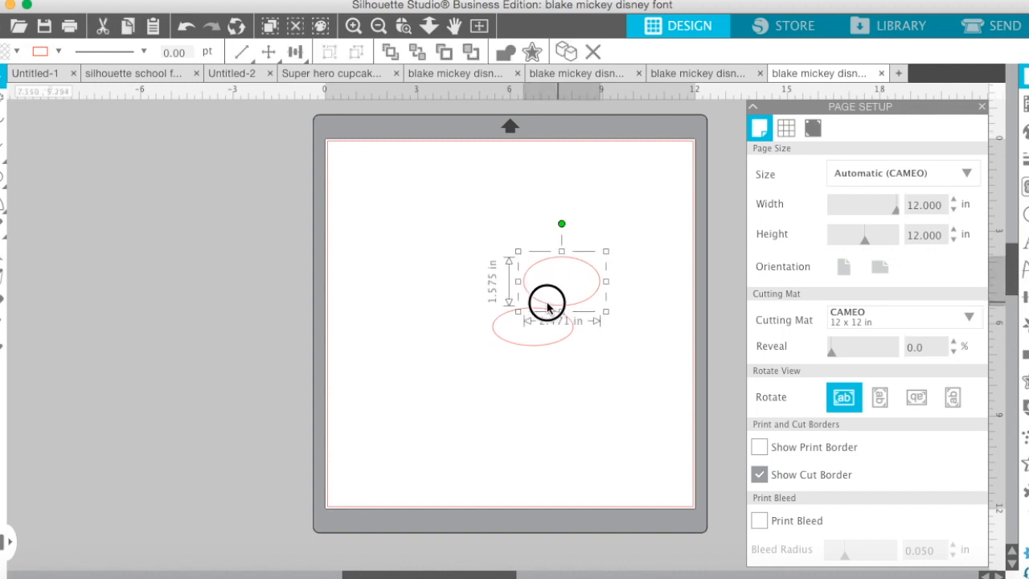
pyautogui.moveTo(560, 304); pyautogui.dragTo(541, 306)
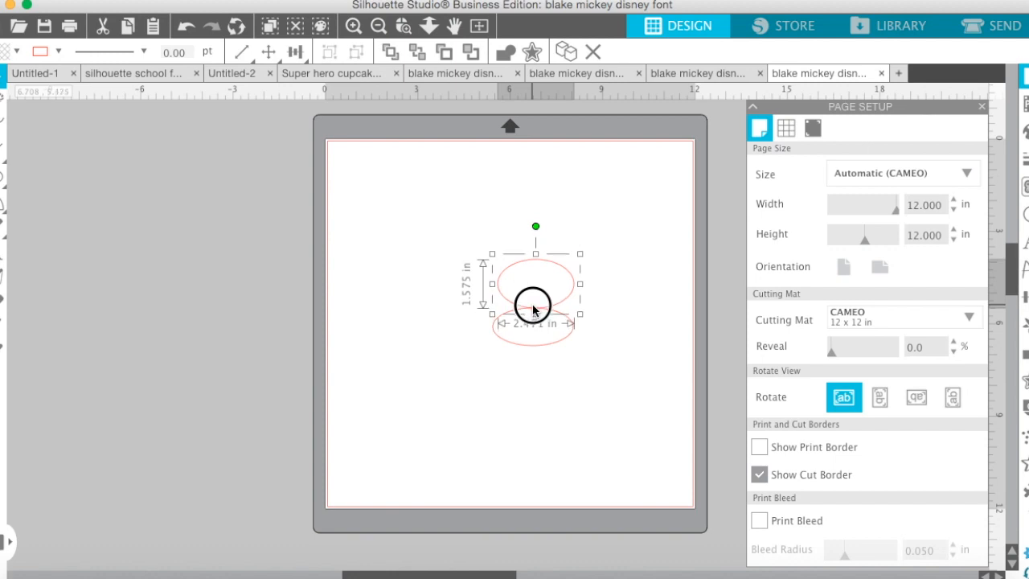
# Select the two ellipses and ungroup them into separate shapes
pyautogui.click(508, 272)
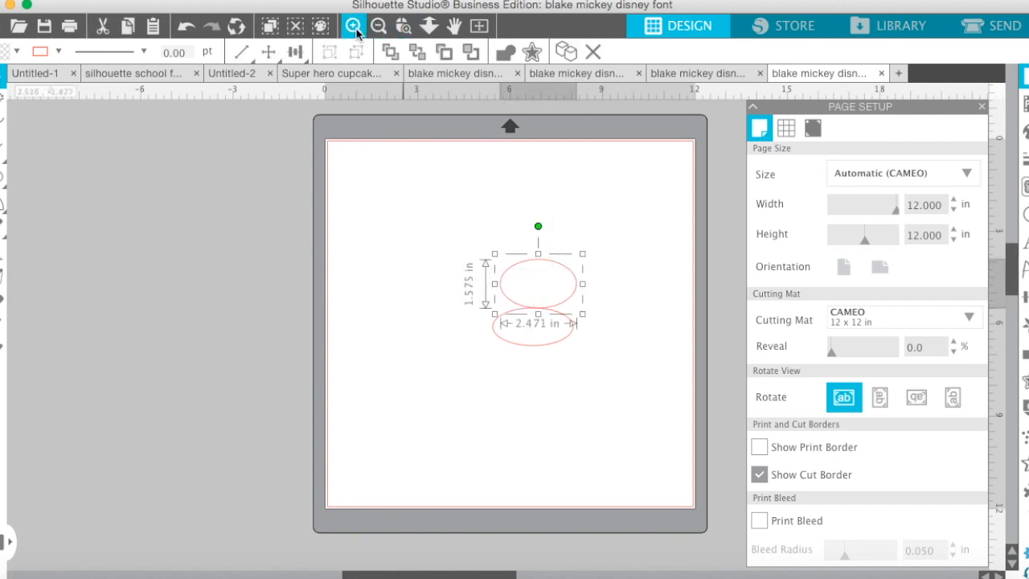
pyautogui.click(271, 27)
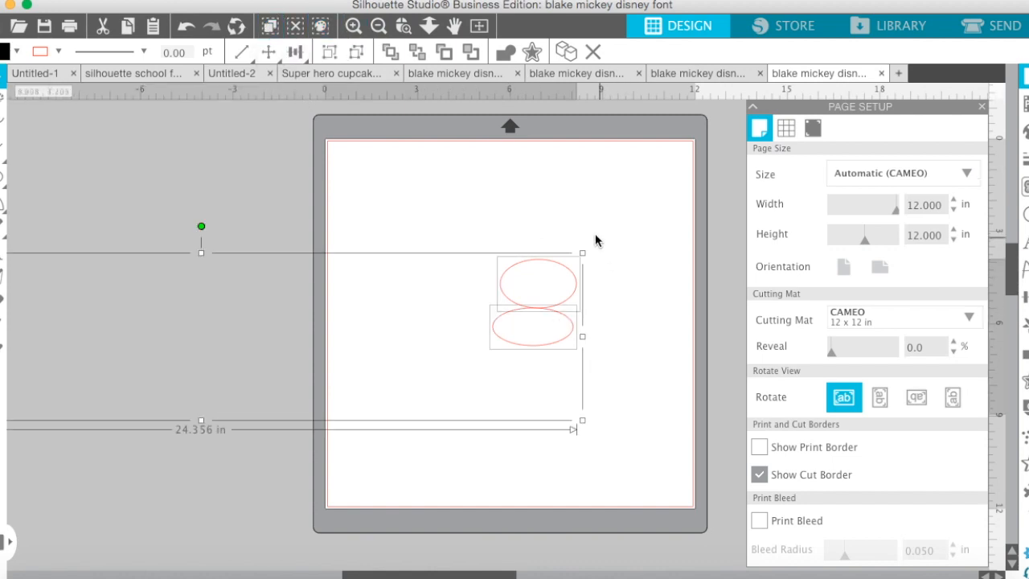
pyautogui.click(537, 281)
pyautogui.keyDown('shift'); pyautogui.click(532, 328); pyautogui.keyUp('shift')
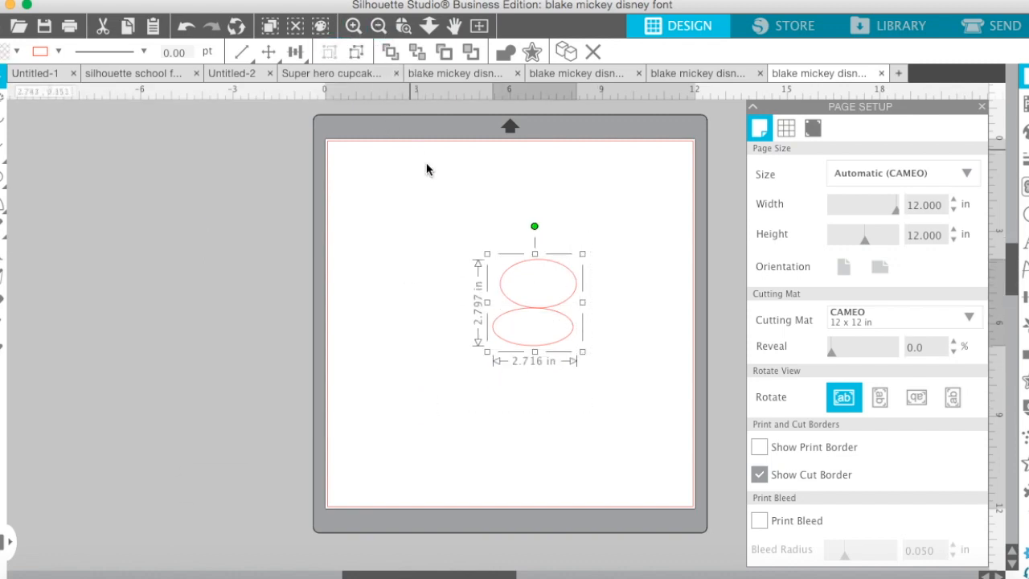
pyautogui.click(362, 58)
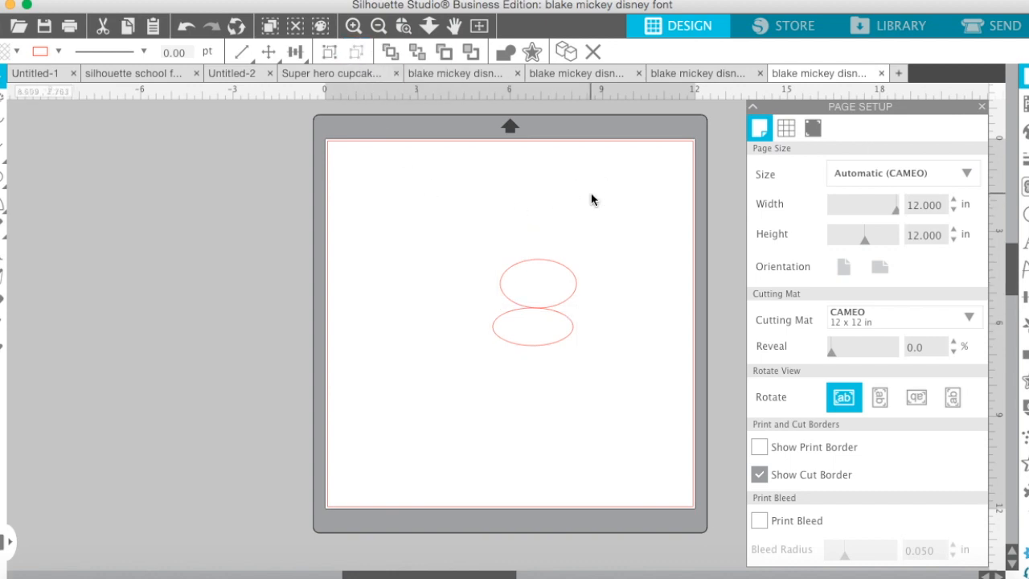
# Nudge the lower ellipse up against the upper one and select both together
pyautogui.moveTo(554, 320)
pyautogui.mouseDown()
pyautogui.moveTo(555, 300)
pyautogui.moveTo(555, 314)
pyautogui.mouseUp()
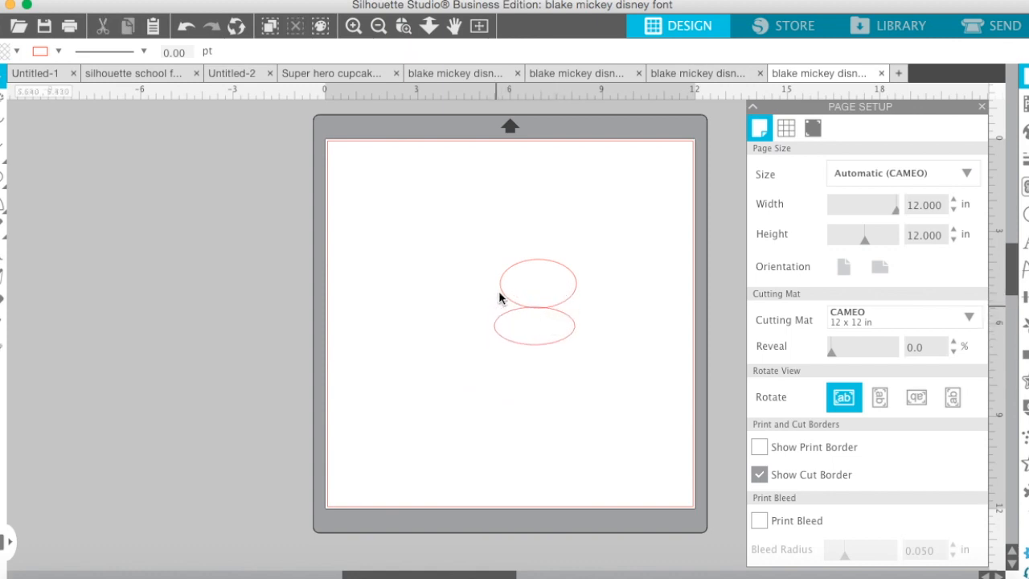
pyautogui.moveTo(555, 257); pyautogui.dragTo(434, 369)
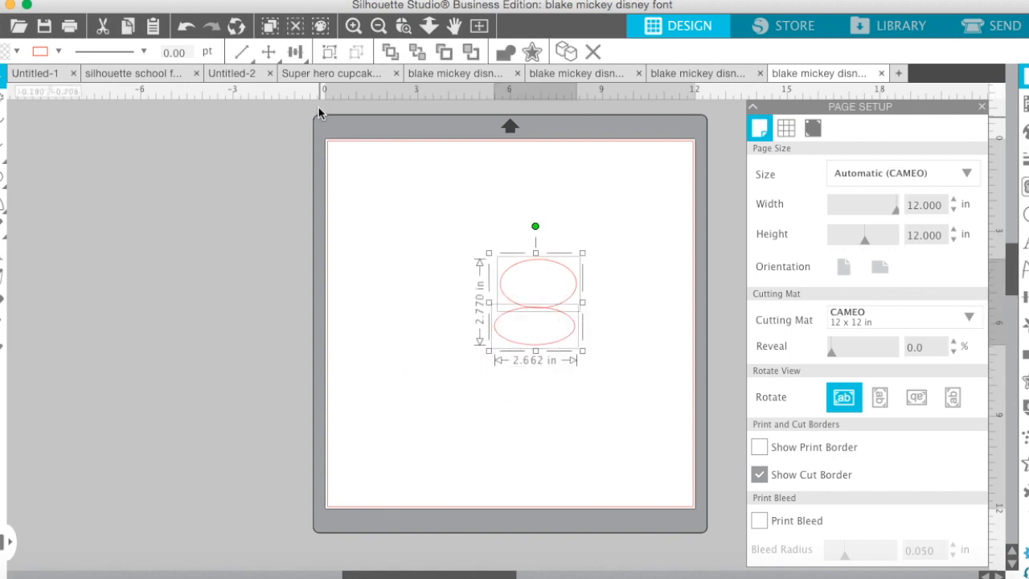
# Group the two ellipses and move them left and down as one unit
pyautogui.click(330, 51)
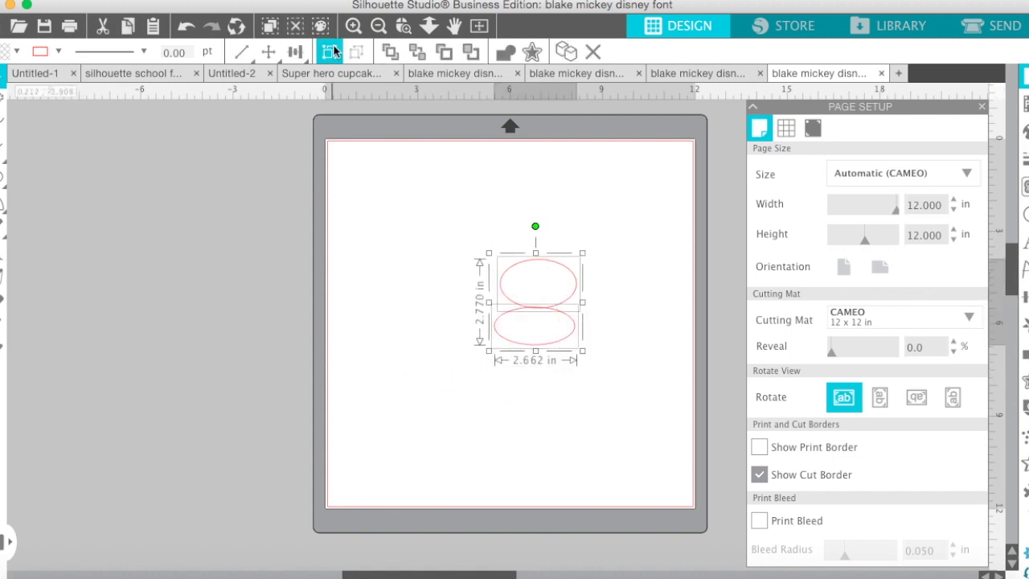
pyautogui.click(564, 299)
pyautogui.moveTo(565, 301)
pyautogui.mouseDown()
pyautogui.moveTo(526, 310)
pyautogui.moveTo(517, 283)
pyautogui.mouseUp()
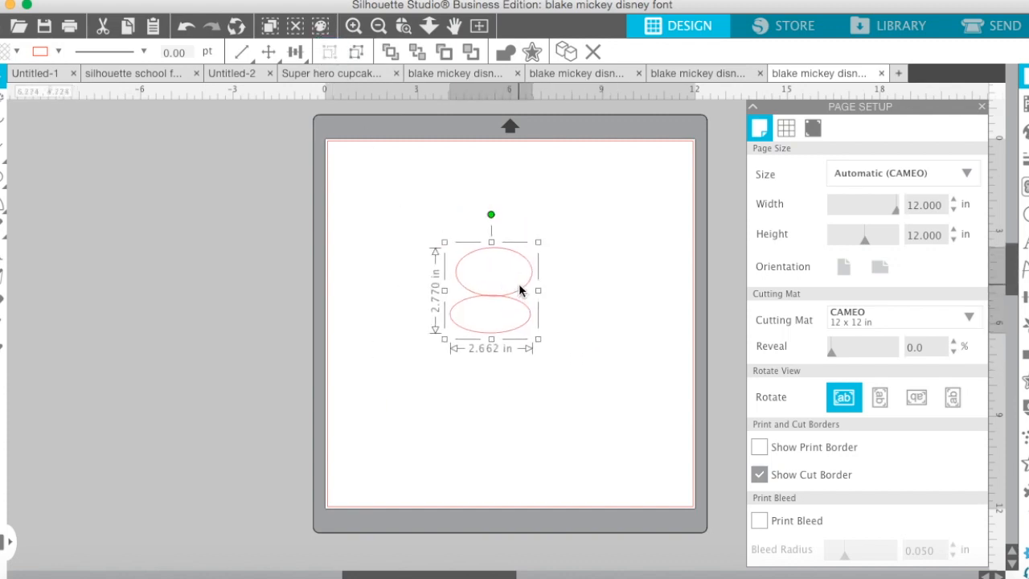
# Ungroup the ellipses and shift the lower one down on its own
pyautogui.click(358, 53)
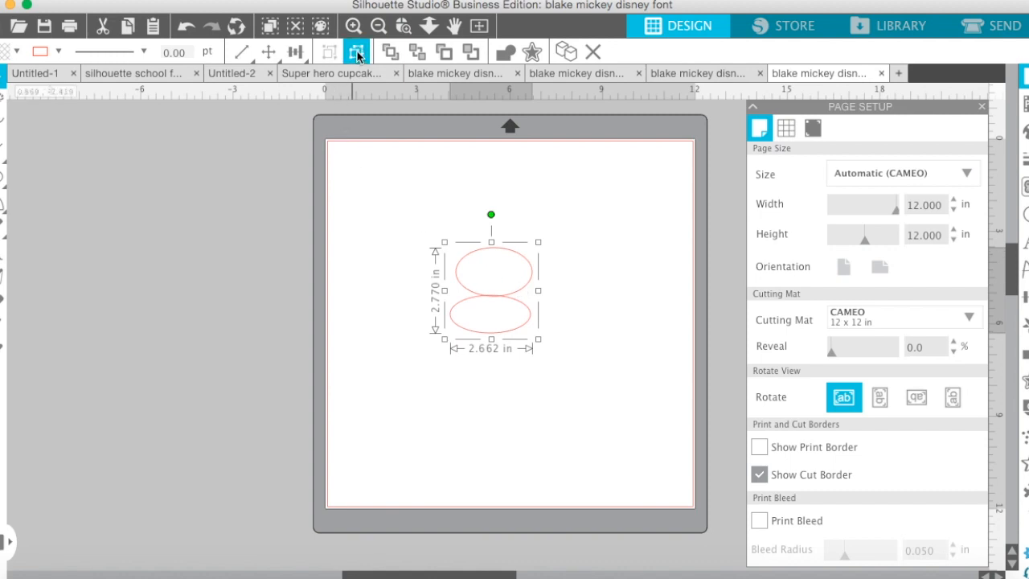
pyautogui.click(618, 304)
pyautogui.moveTo(511, 304)
pyautogui.mouseDown()
pyautogui.moveTo(495, 312)
pyautogui.moveTo(510, 301)
pyautogui.mouseUp()
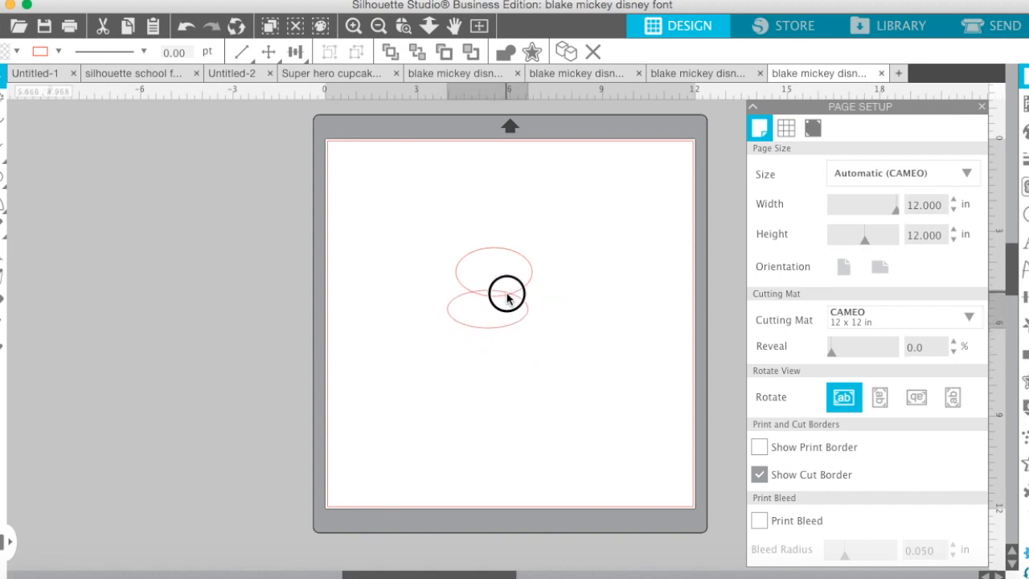